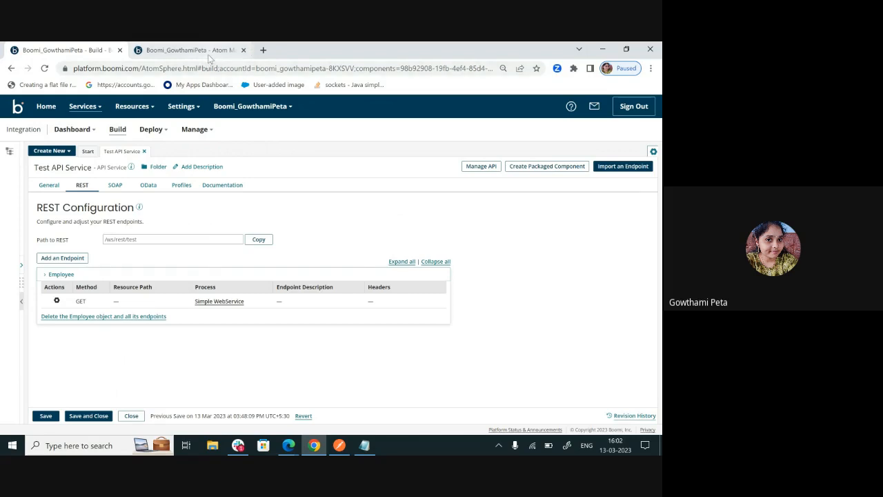
Set the API Type of the Test Atom Cloud's Shared Web Server to Advanced and save the settings
mouse_move(209, 60)
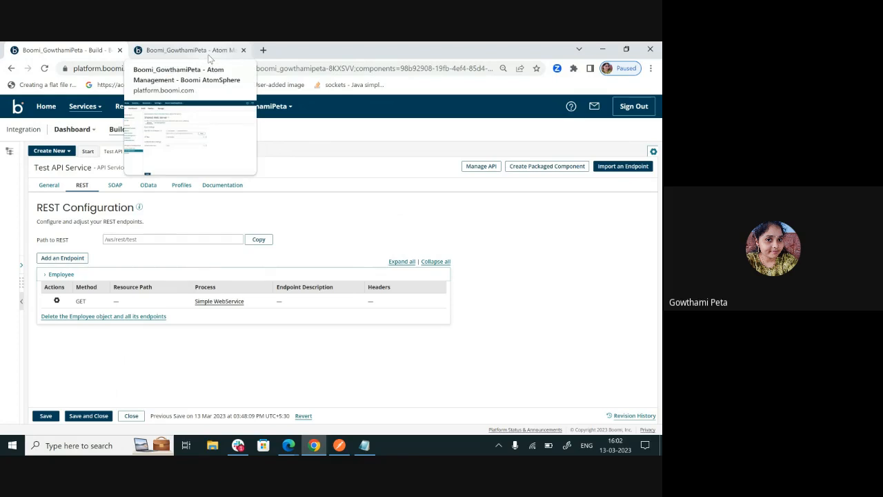
click(208, 57)
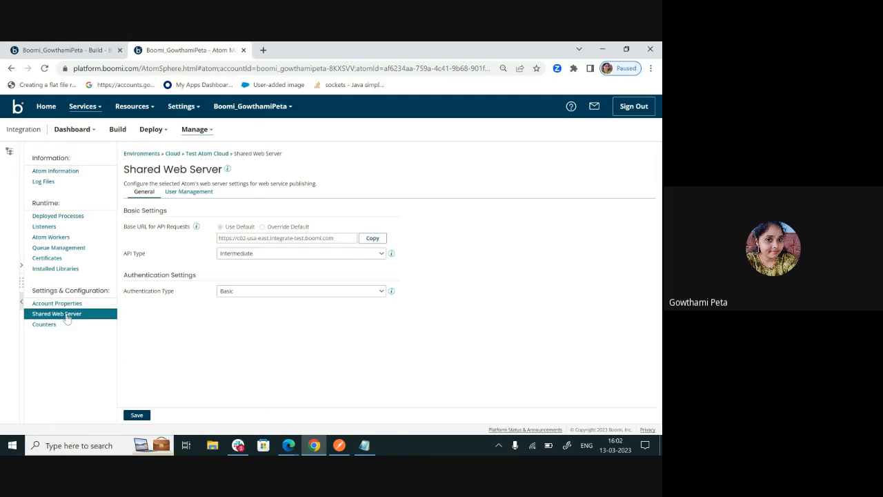
click(275, 256)
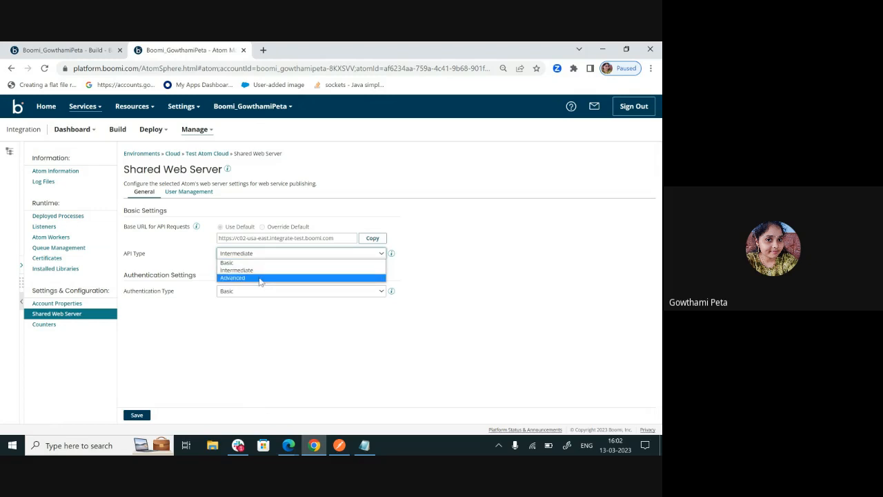
click(260, 278)
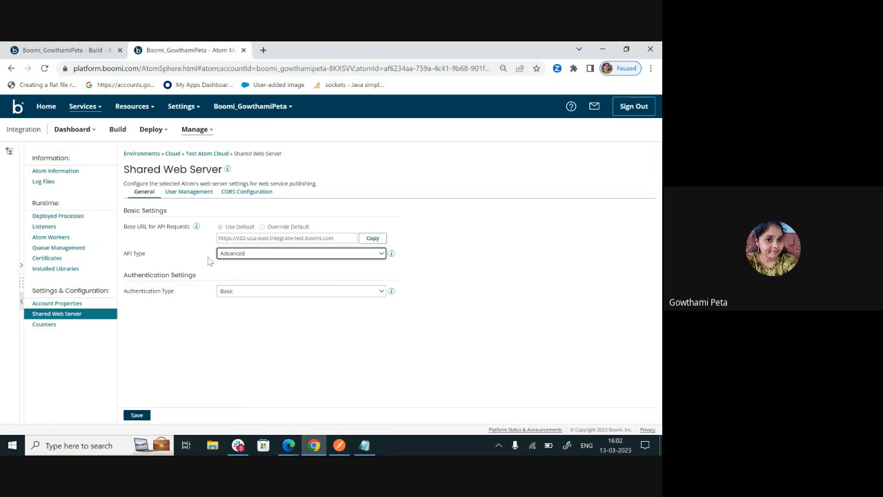
click(136, 416)
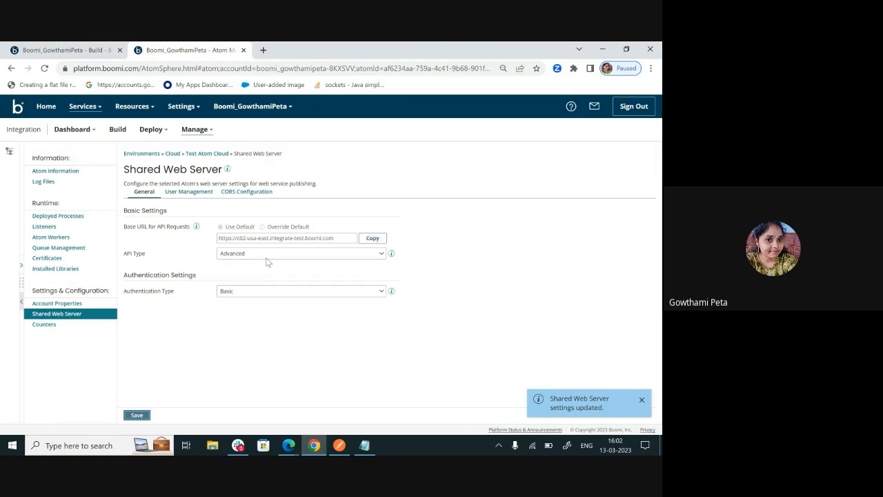
Copy the base URL for API requests from the Shared Web Server settings into the blank Notepad document
click(379, 239)
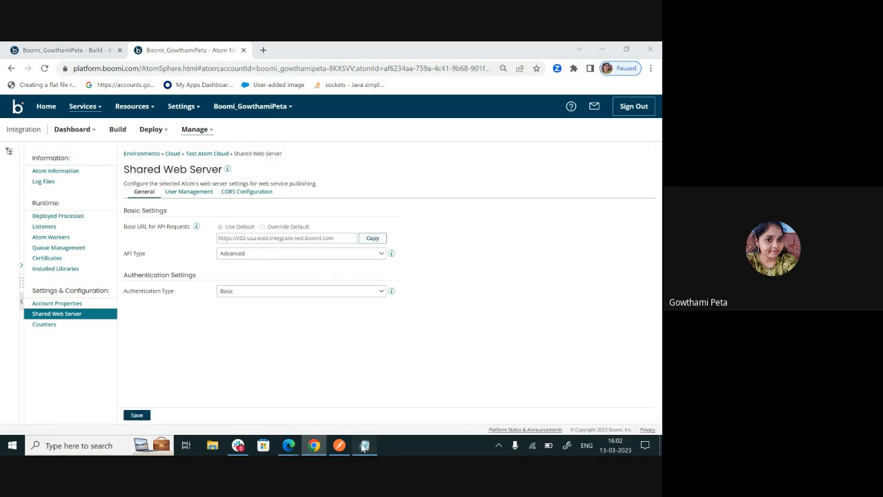
click(365, 447)
key(ctrl+v)
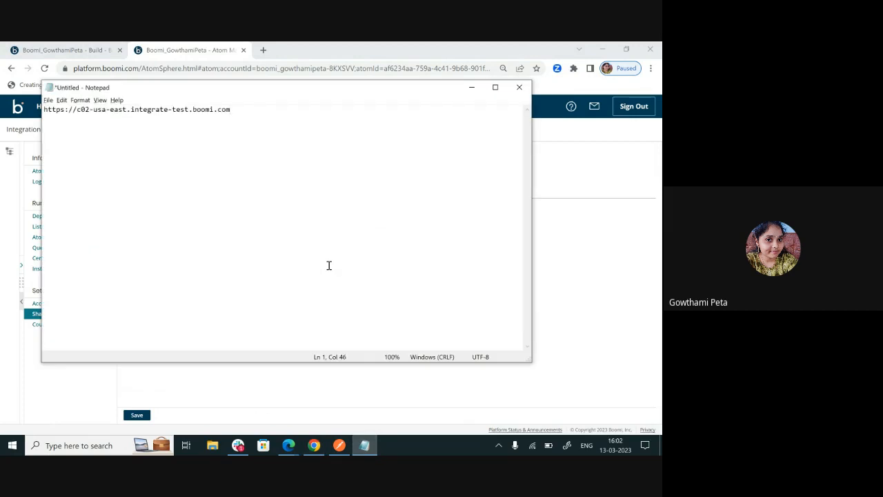
Edit the Employee GET endpoint of Test API Service and append its path /ws/rest/test/Employee to the base URL in Notepad
click(80, 52)
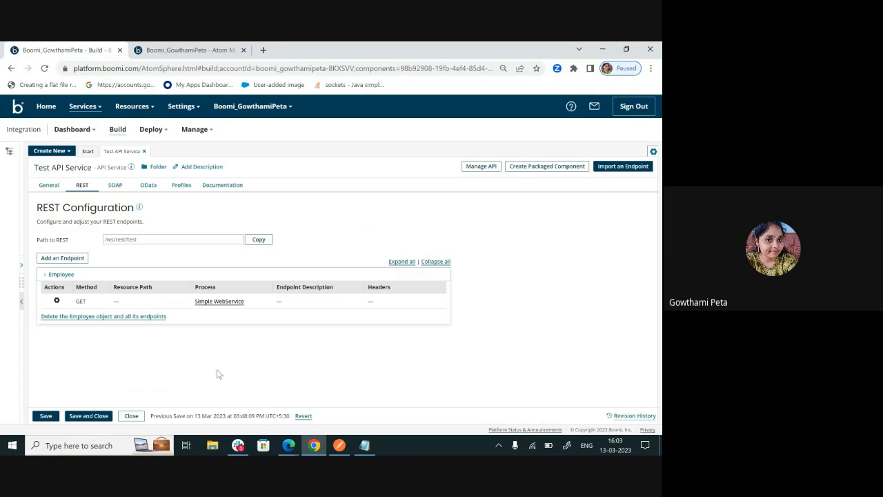
click(57, 301)
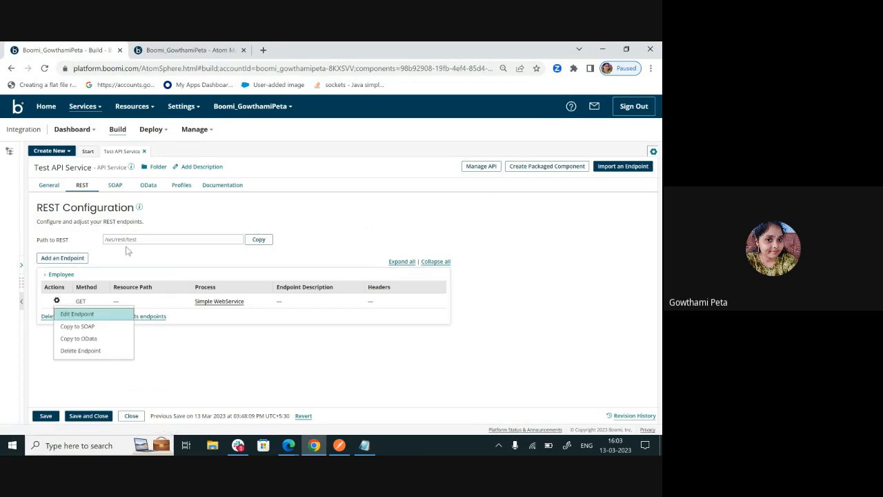
click(147, 257)
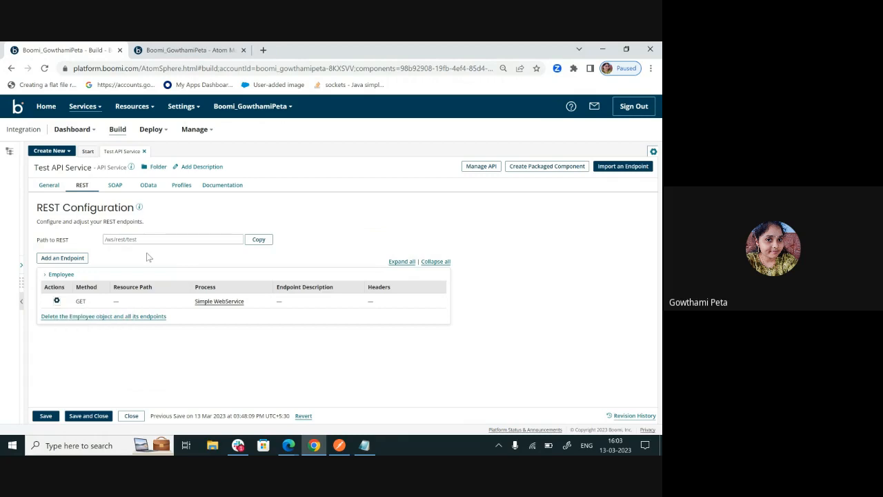
click(57, 301)
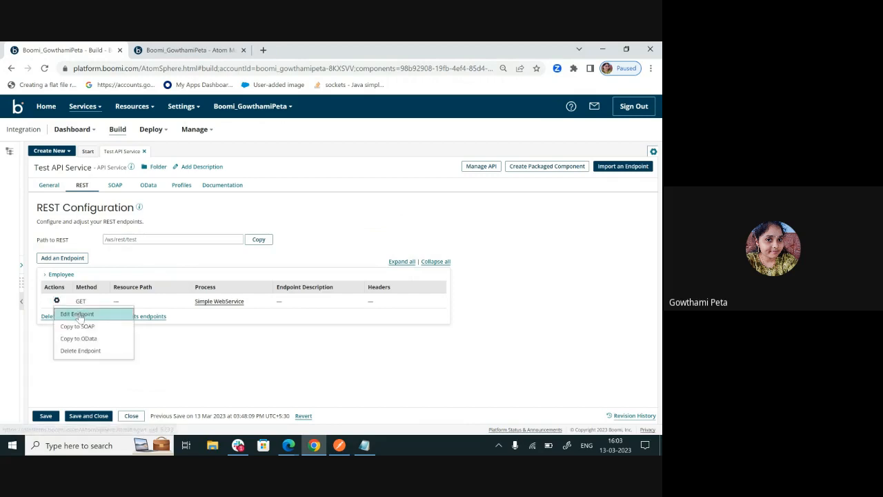
click(79, 315)
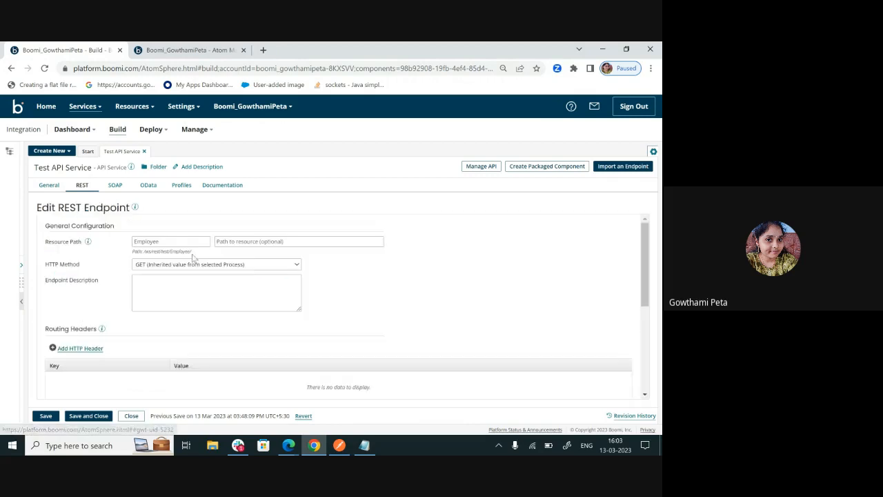
drag(144, 252, 191, 256)
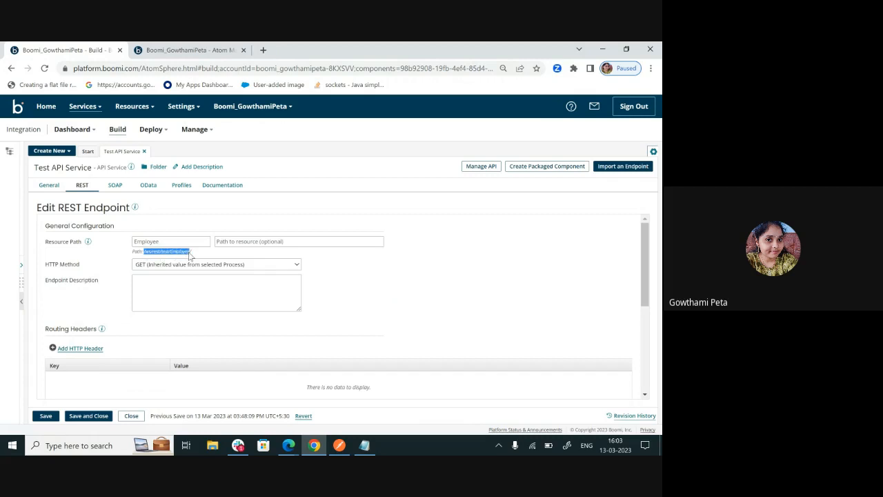
click(364, 445)
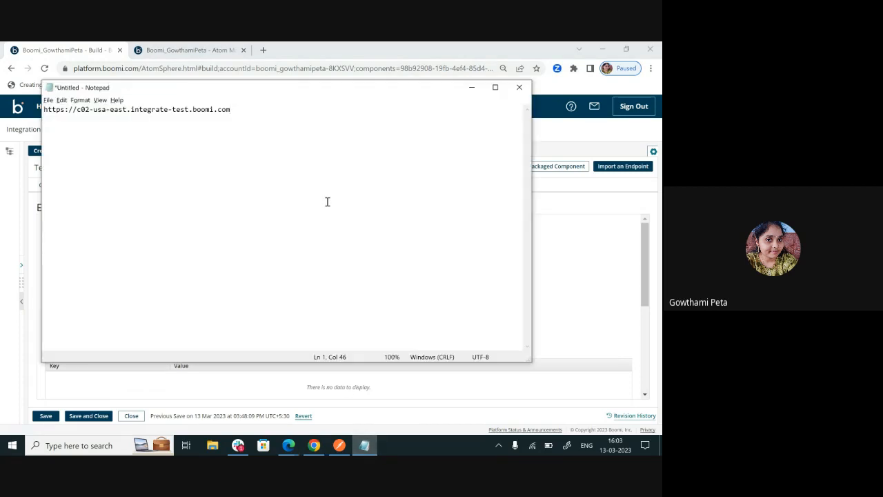
key(ctrl+v)
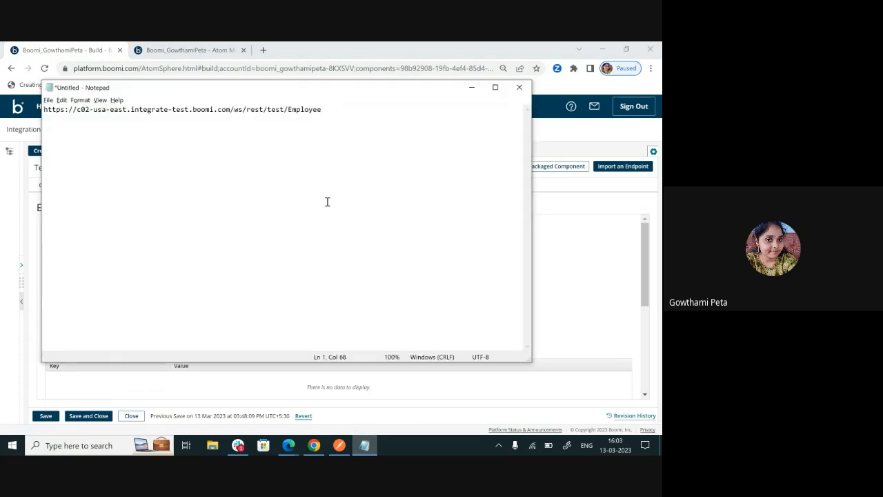
key(ctrl+a)
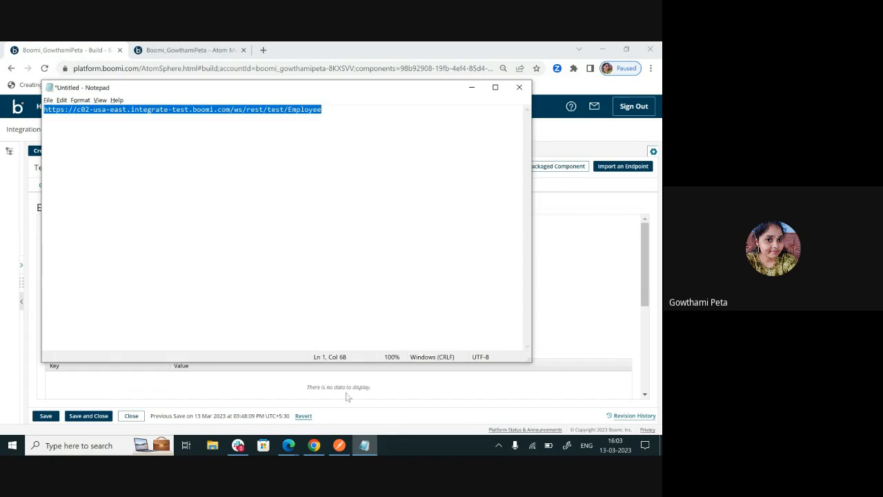
click(339, 445)
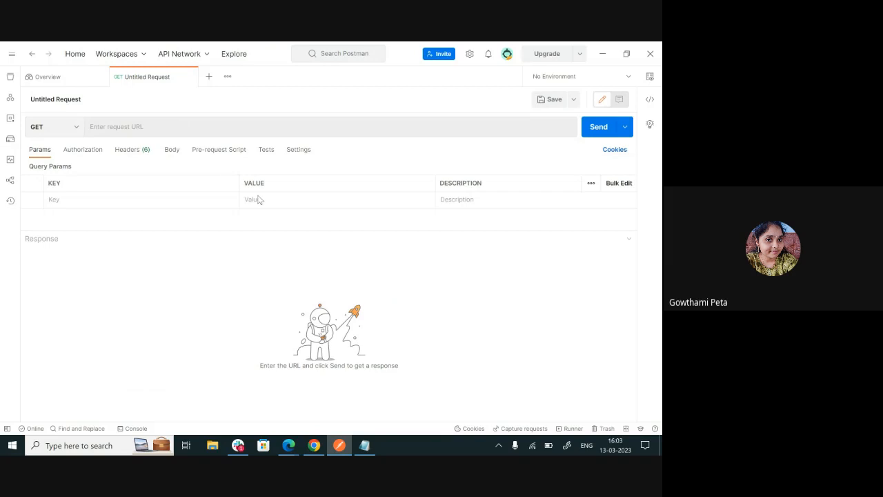
key(alt+Tab)
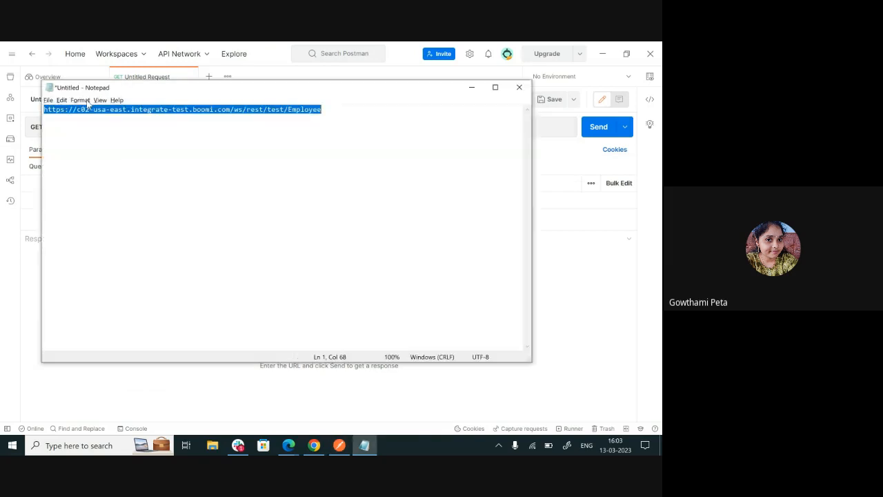
click(322, 449)
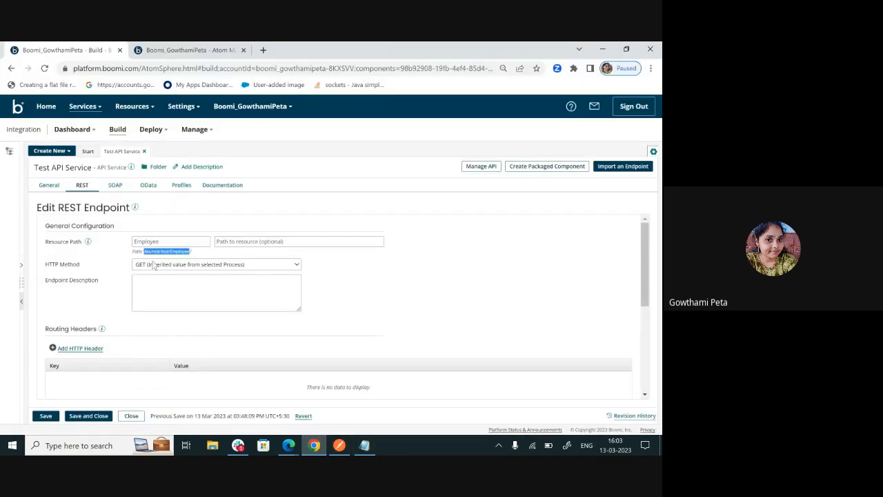
click(339, 445)
click(176, 127)
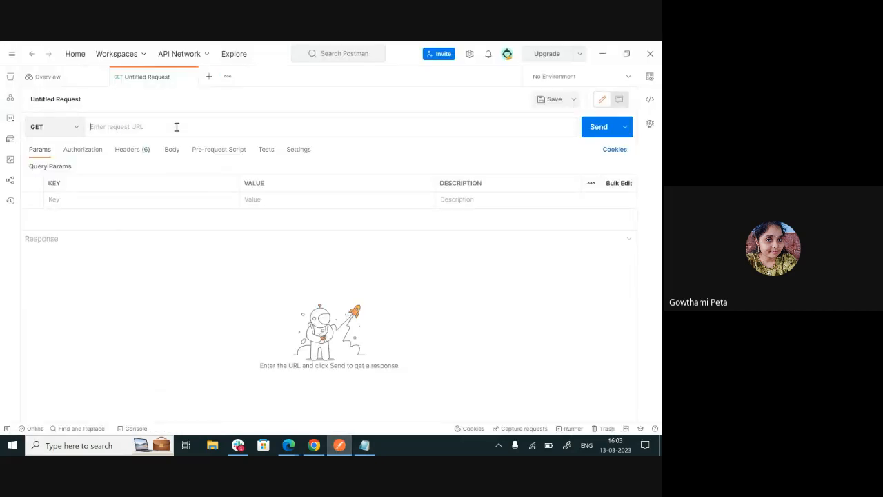
key(ctrl+v)
Check the authentication type in Boomi's Shared Web Server settings and set the Postman request's authorization type to Basic Auth
click(88, 153)
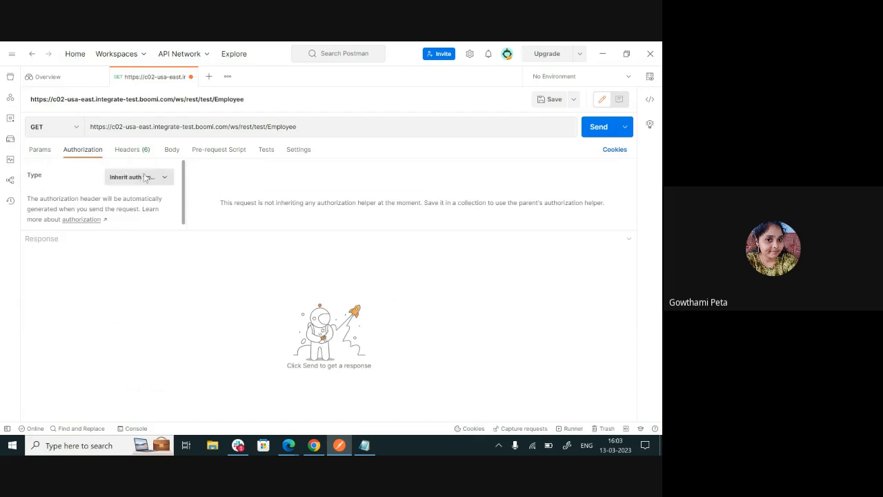
key(alt+Tab)
click(196, 51)
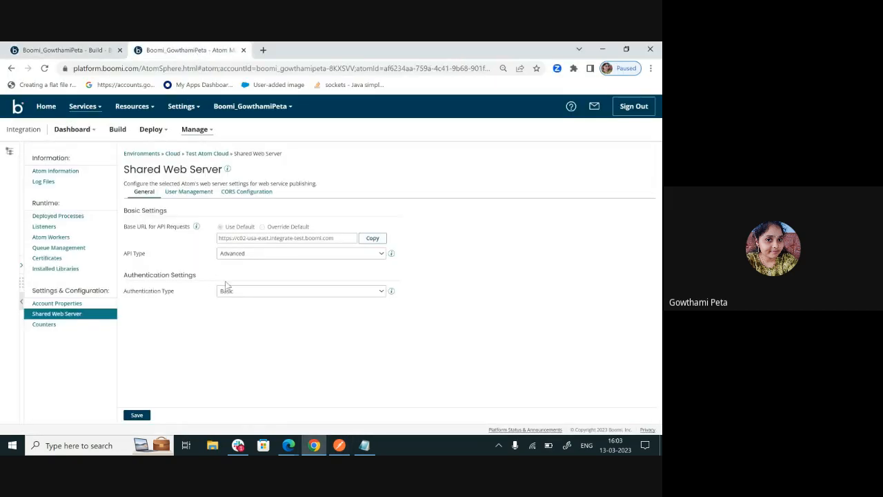
key(alt+Tab)
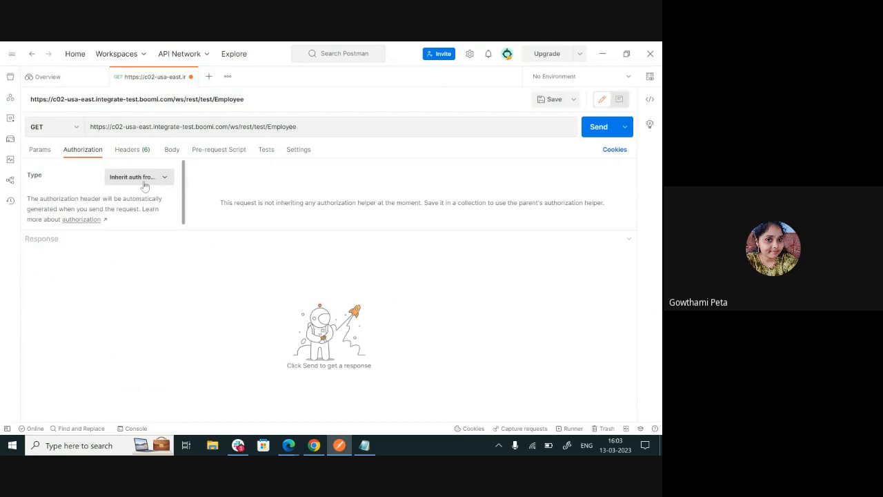
click(141, 178)
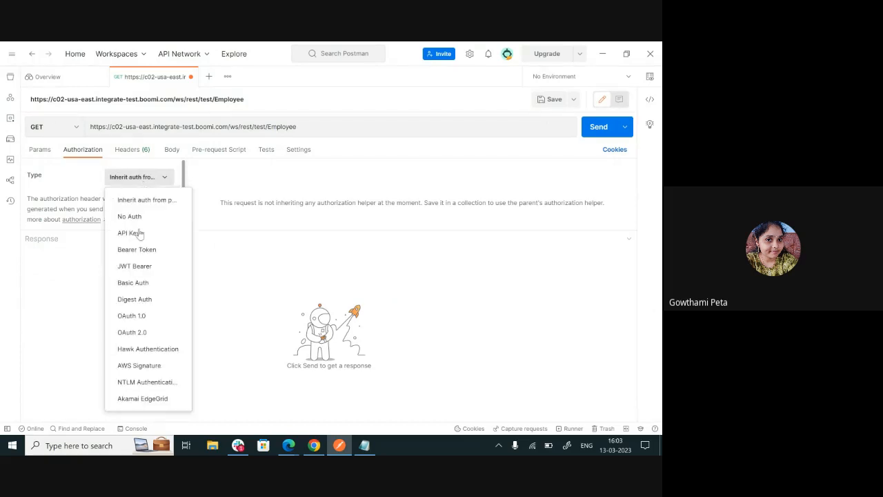
click(146, 283)
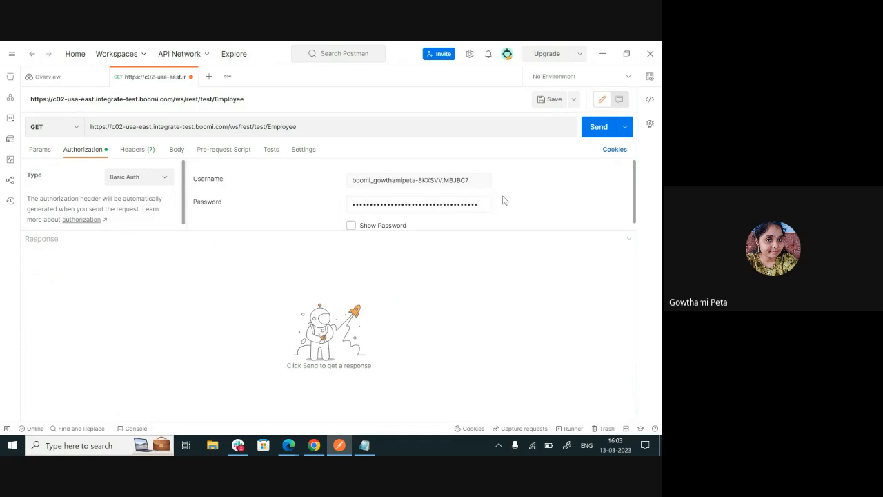
Switch to Boomi's Shared Web Server user management, select the user's username, and reveal and copy the user's token
key(alt+Tab)
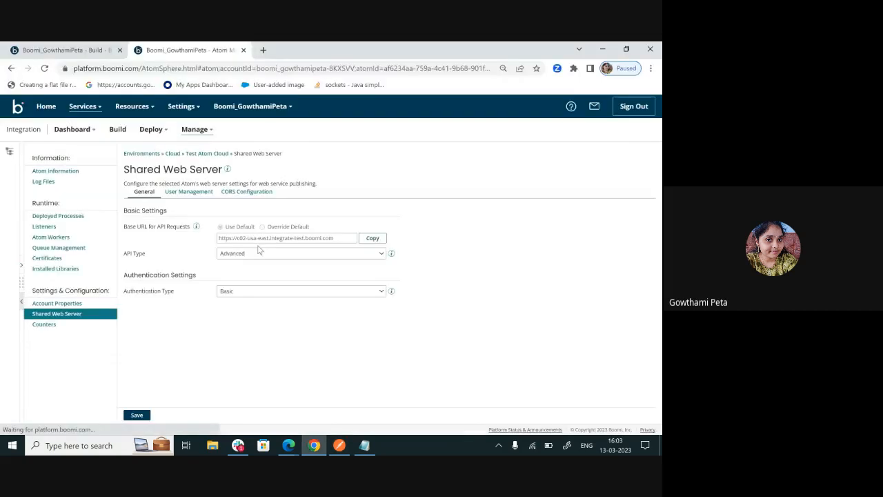
click(186, 193)
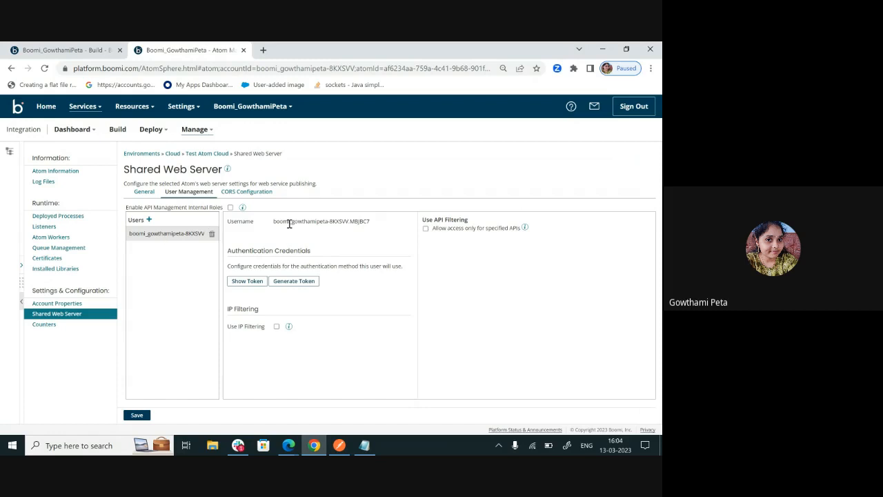
drag(275, 221, 374, 222)
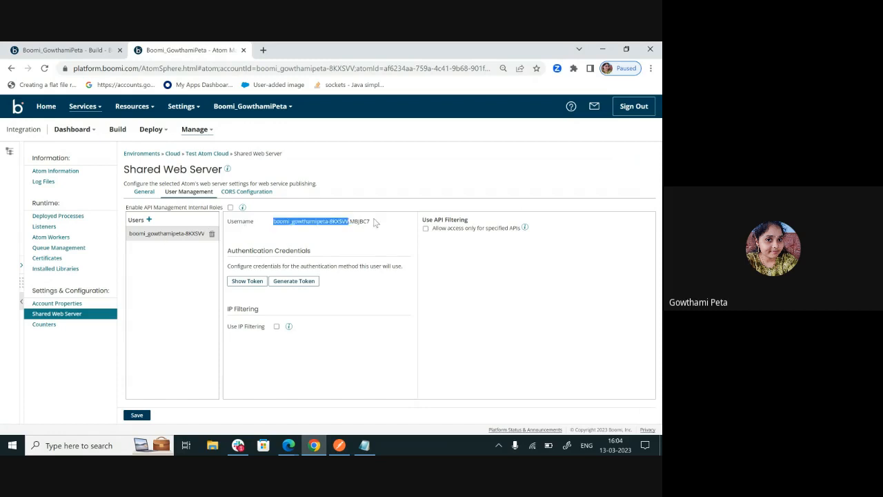
click(240, 284)
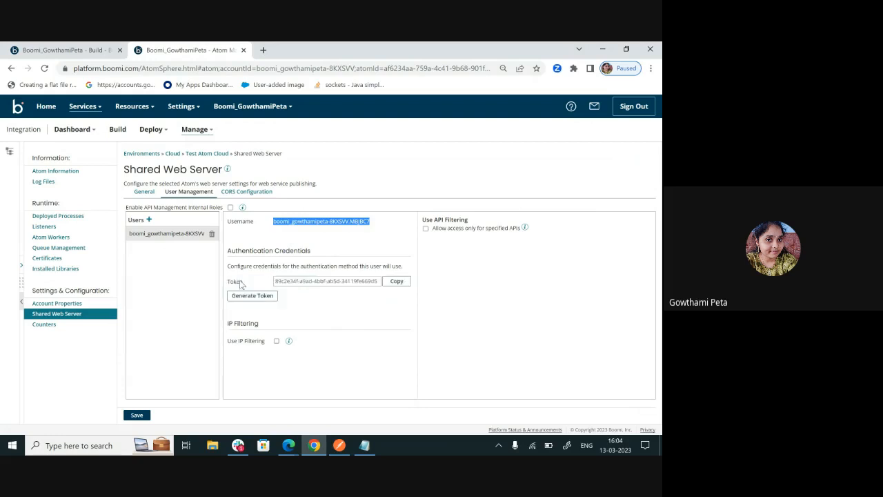
click(396, 287)
Switch to Postman and send the GET request to the Employee endpoint
key(alt+Tab)
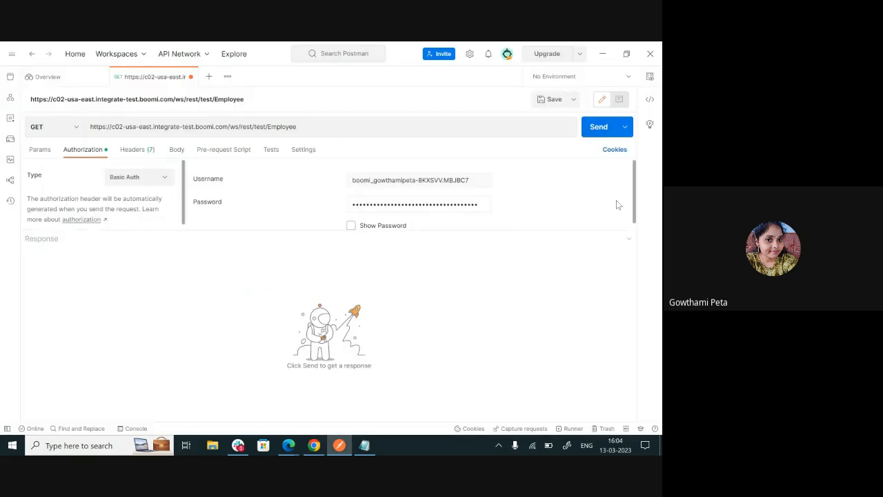
click(598, 131)
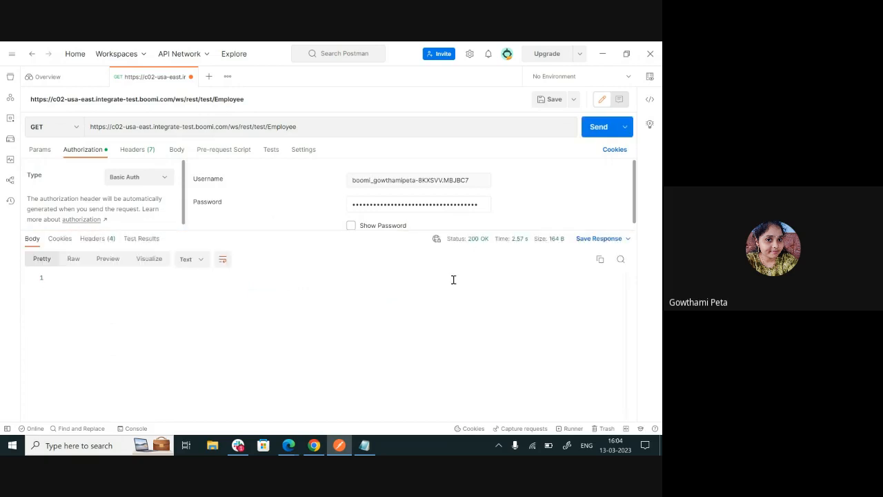
Switch to Boomi and open Process Reporting to review the executions of the past hour
key(alt+Tab)
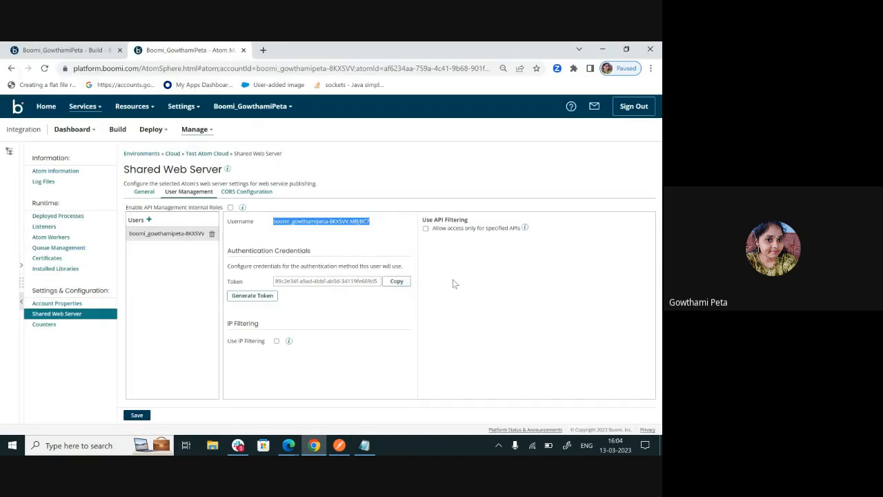
click(198, 138)
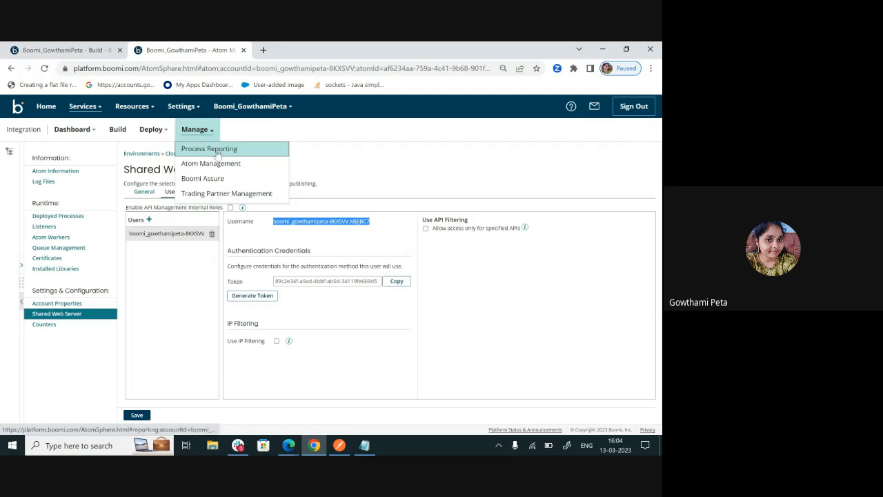
click(217, 153)
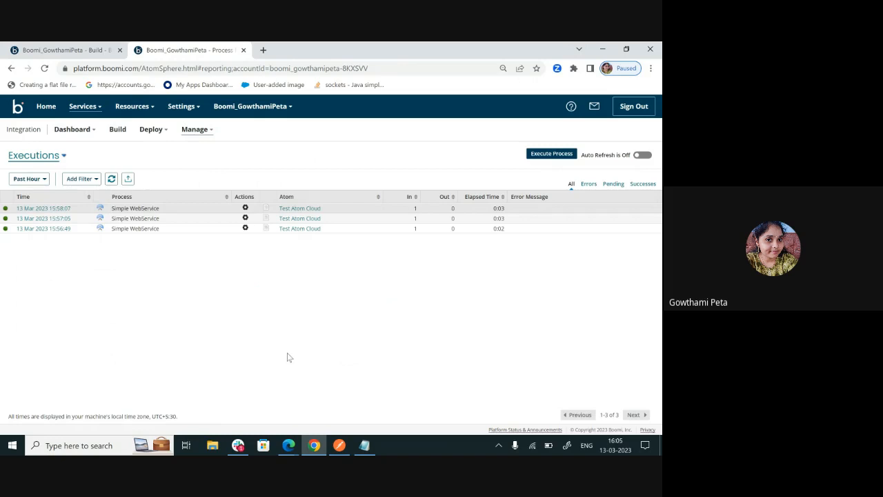
click(289, 445)
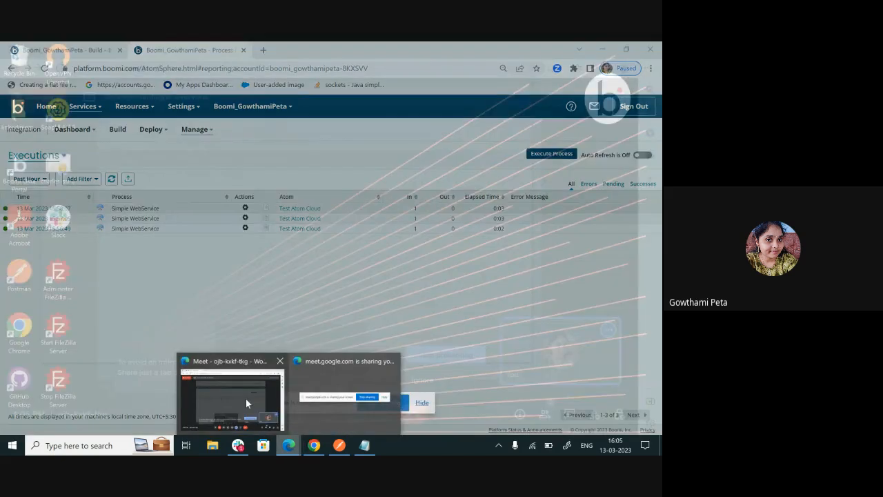
click(245, 399)
click(454, 364)
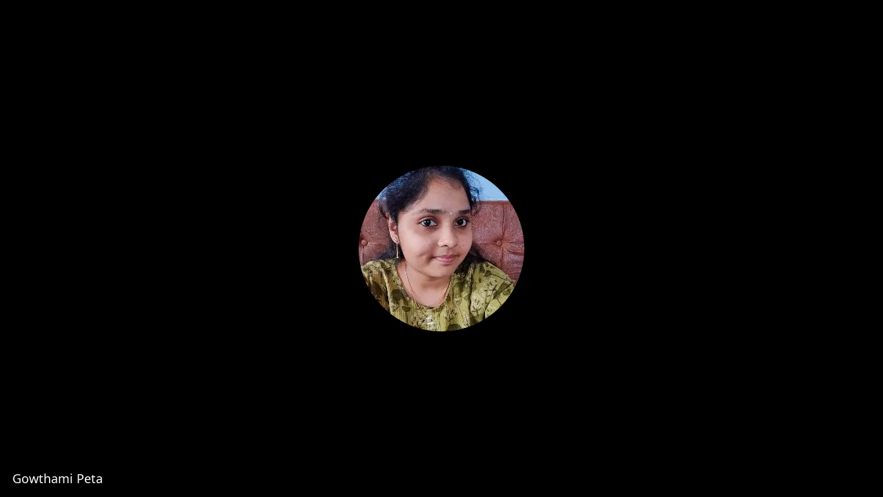